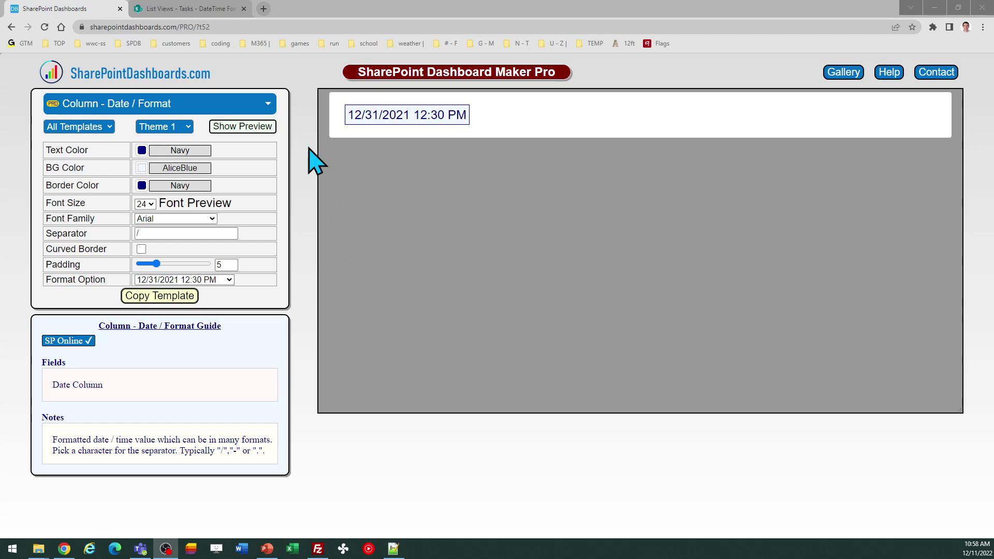
left_click(190, 8)
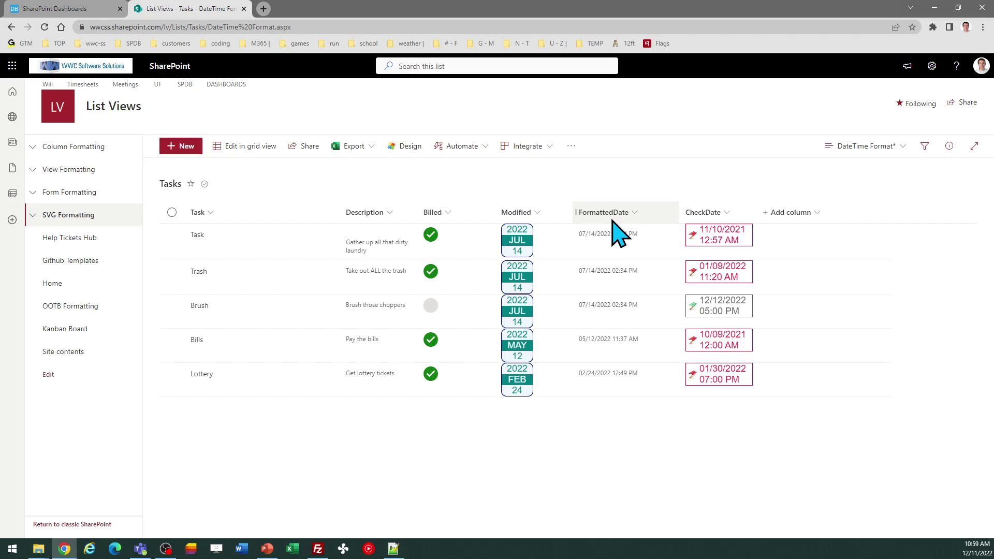
Try the 12/31, DEC 31, 12/31/2021 and 31/12 12:30 PM formats, settling on DEC 31 12:30 PM.
left_click(75, 11)
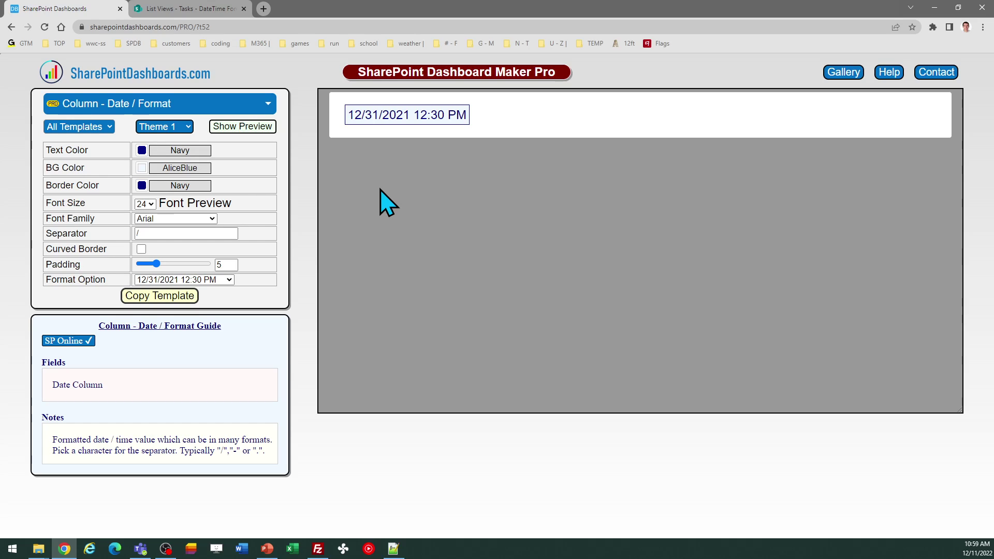
left_click(228, 280)
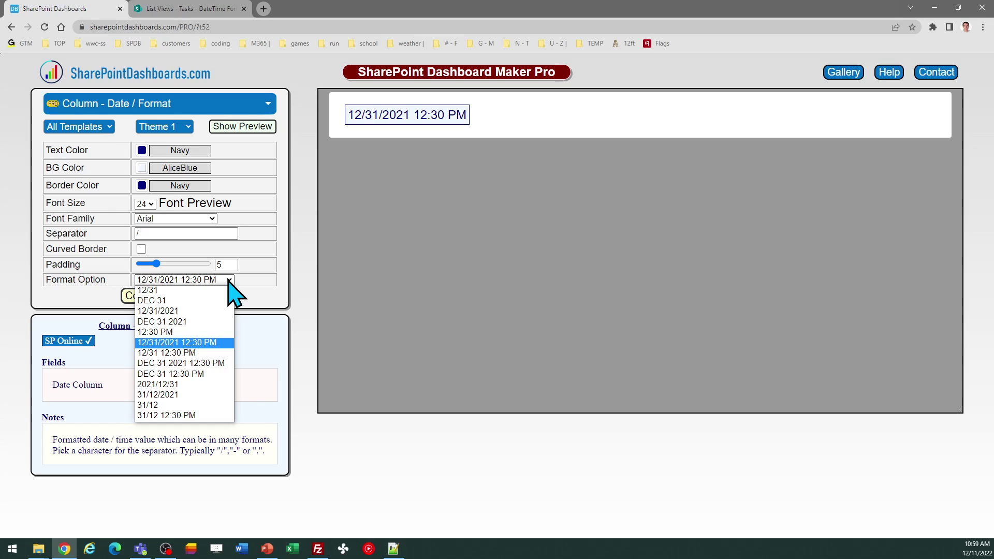
left_click(226, 291)
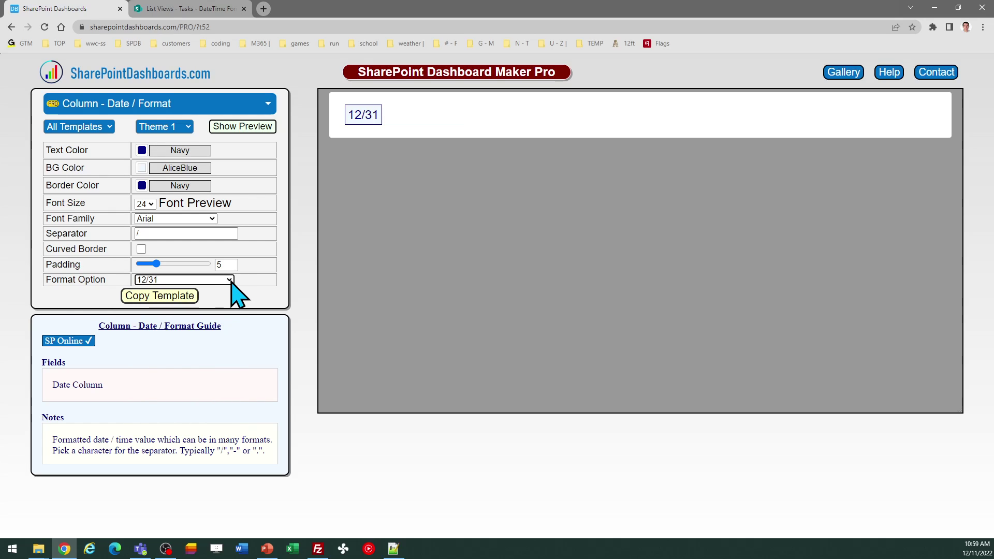
left_click(231, 281)
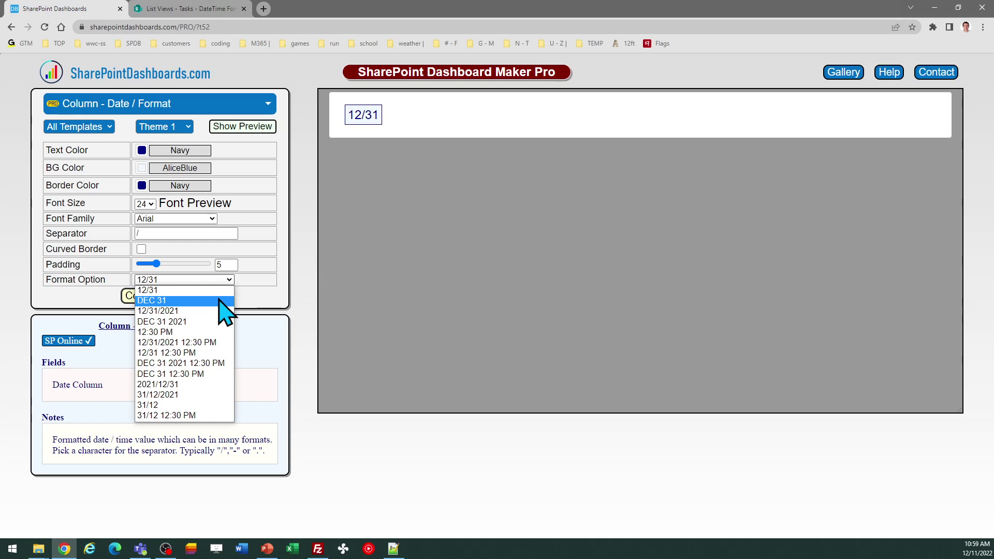
left_click(220, 301)
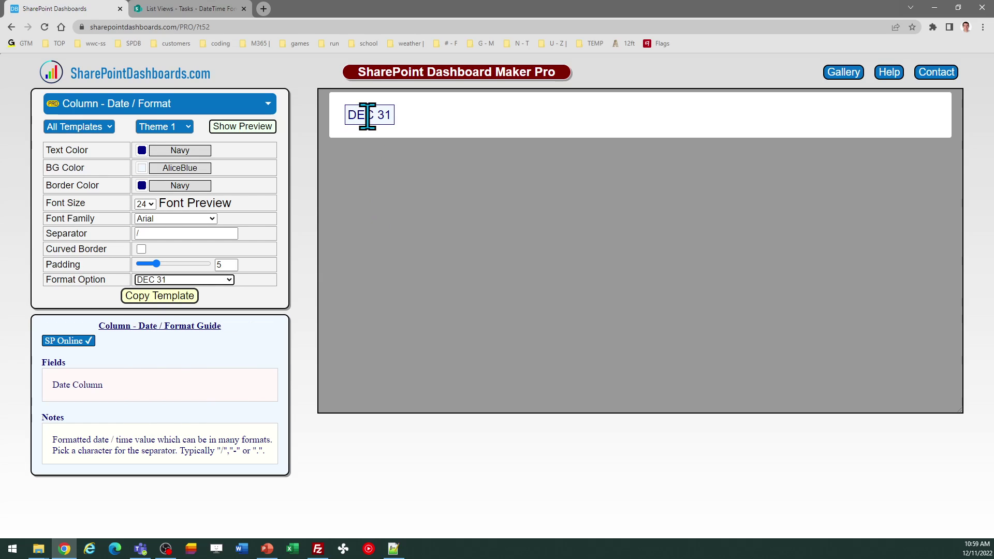
left_click(231, 280)
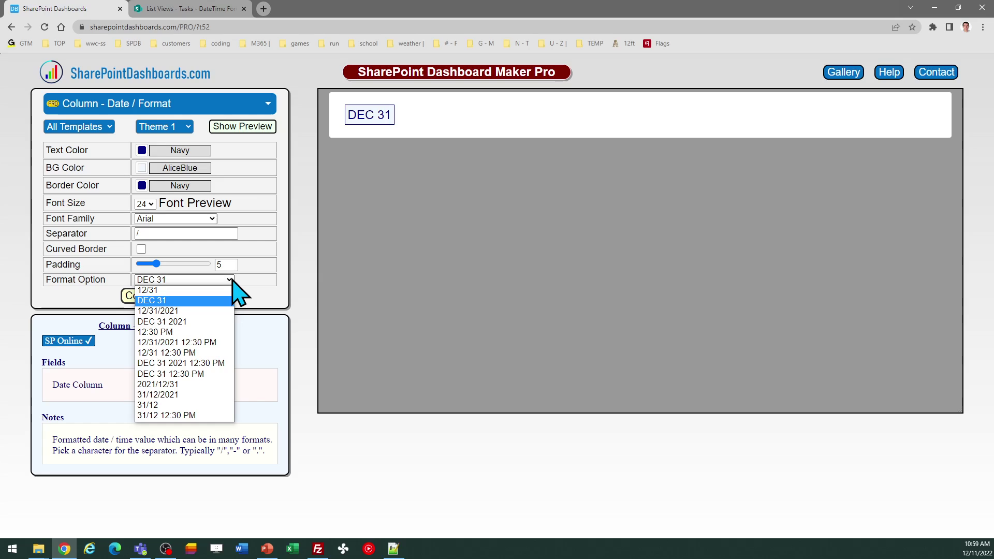
left_click(202, 311)
left_click(217, 280)
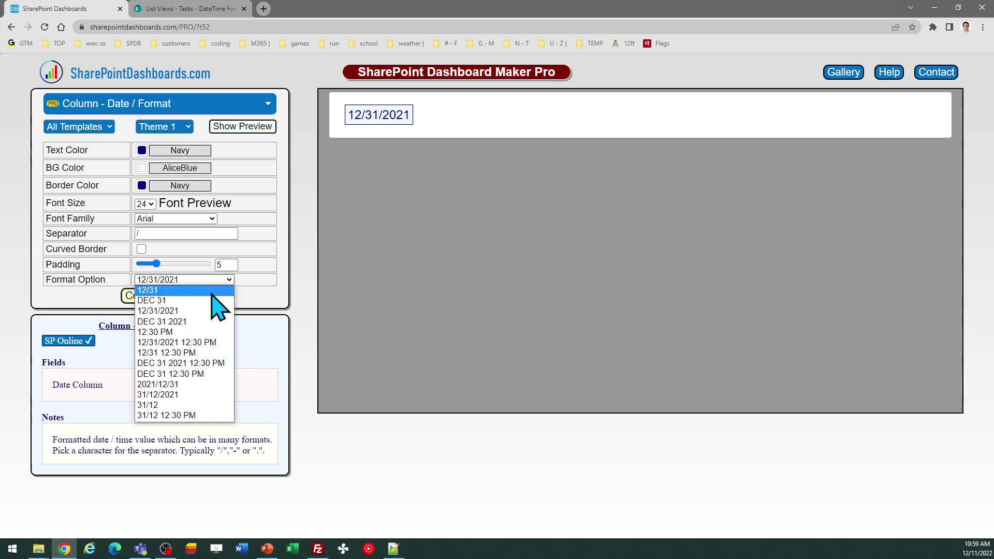
left_click(210, 415)
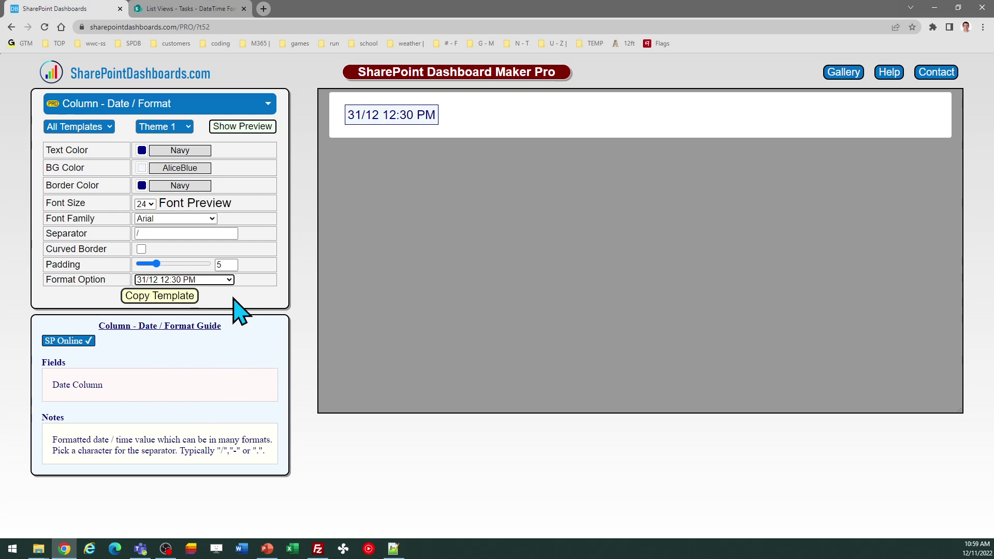
left_click(228, 280)
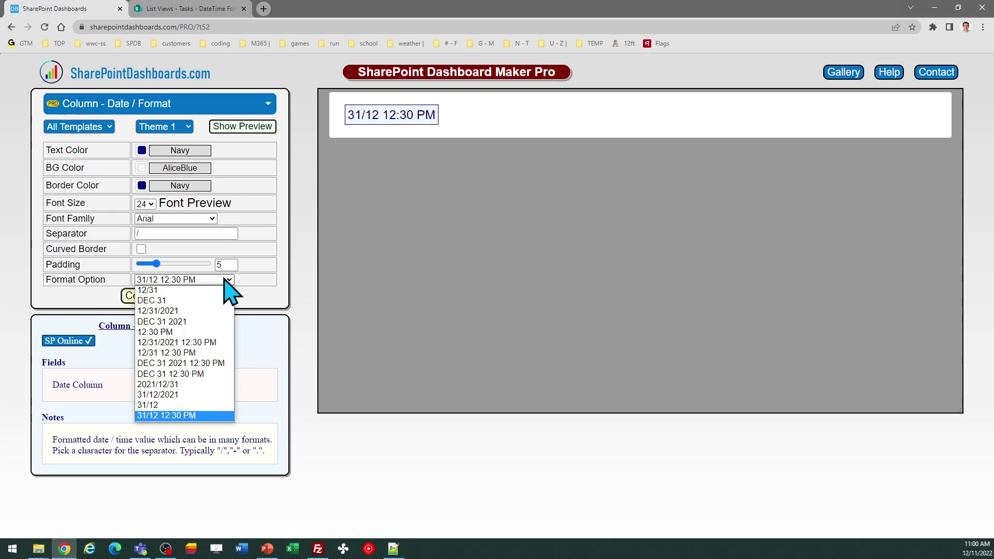
left_click(208, 375)
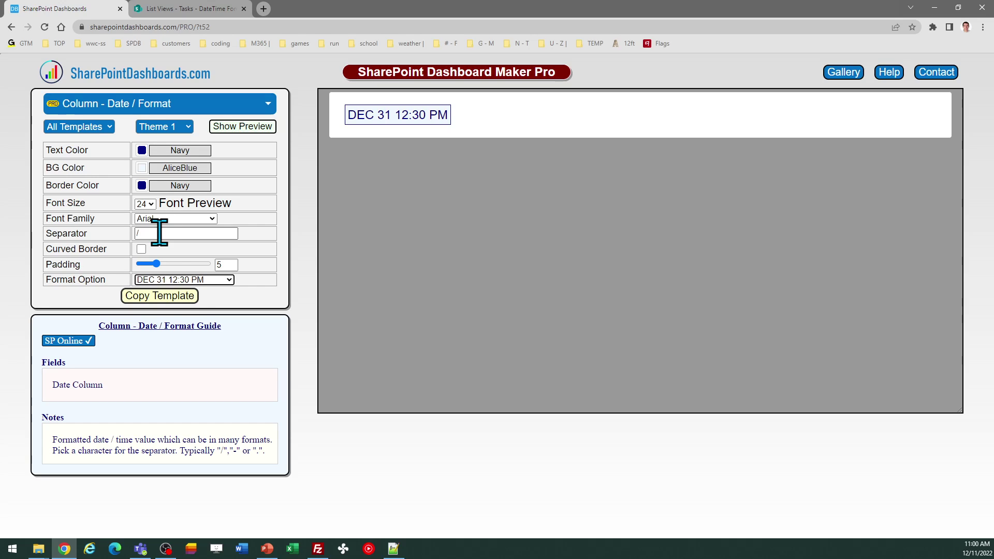
Set the 12/31/2021 12:30 PM format, trying a dash separator before restoring '/'.
left_click(229, 281)
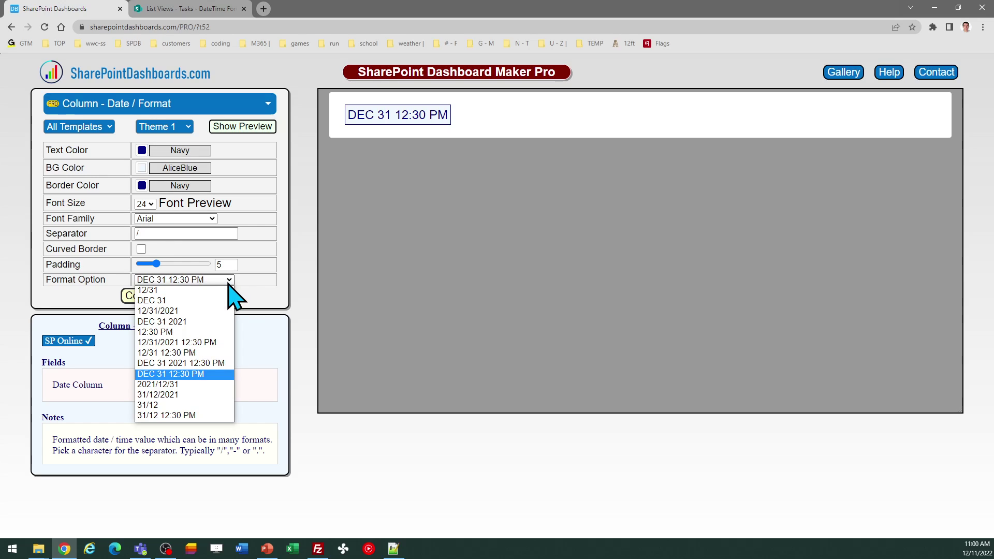
left_click(201, 342)
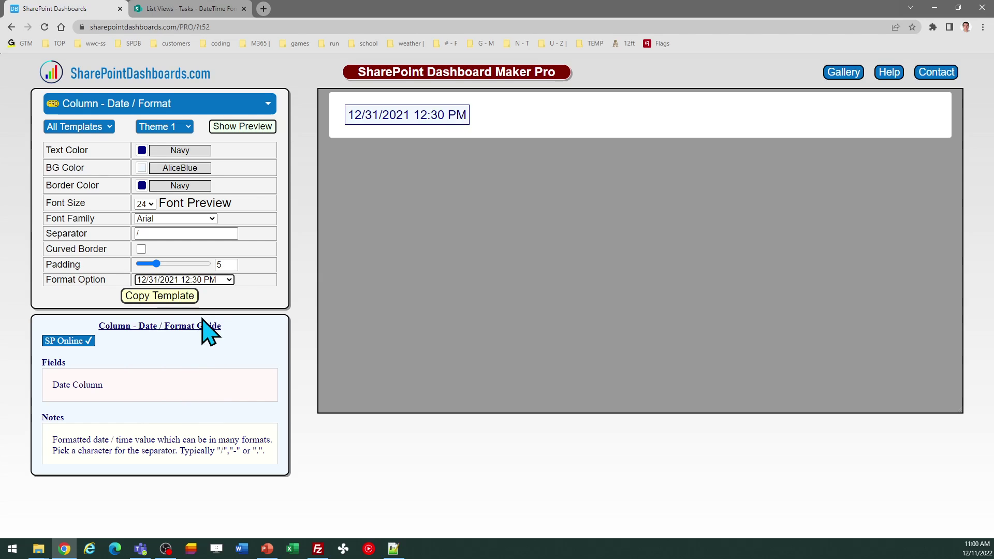
left_click(143, 232)
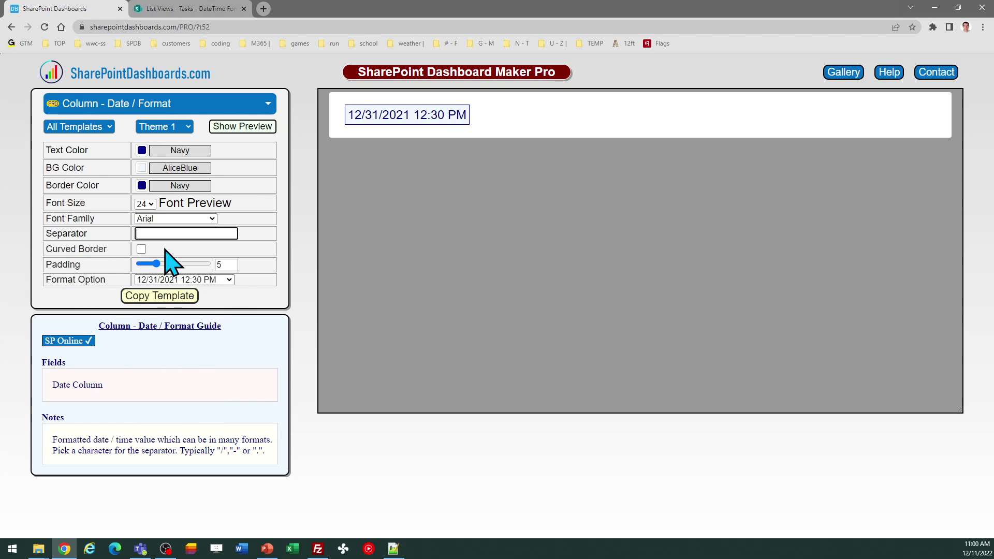
key("Tab")
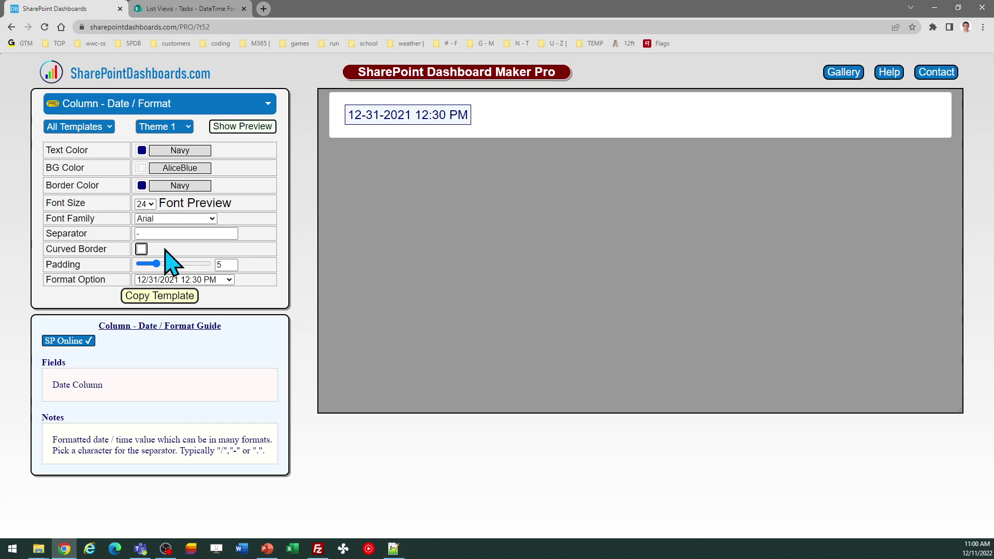
double_click(142, 233)
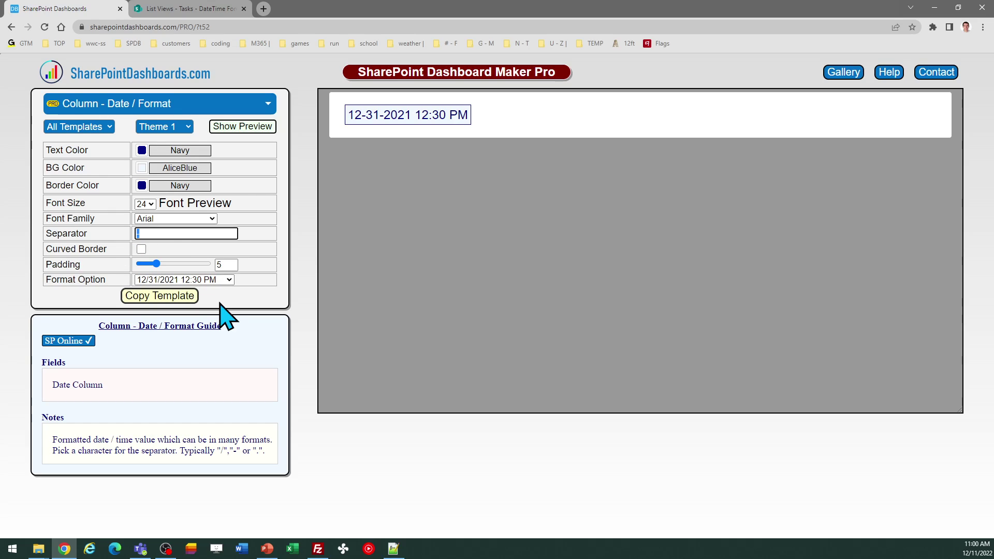
type("/")
Make the border colour DimGray and copy the finished JSON template.
left_click(141, 186)
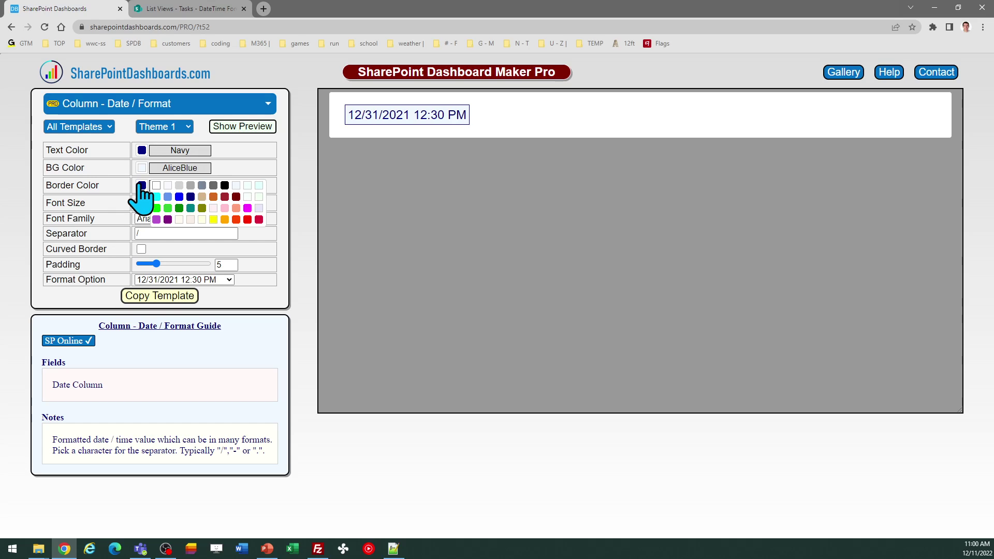
left_click(214, 186)
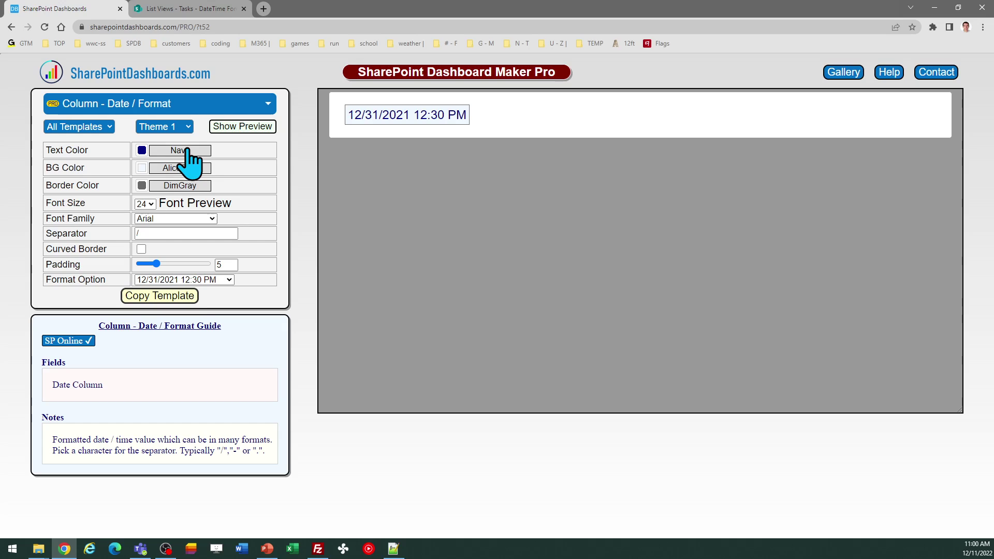
left_click(177, 309)
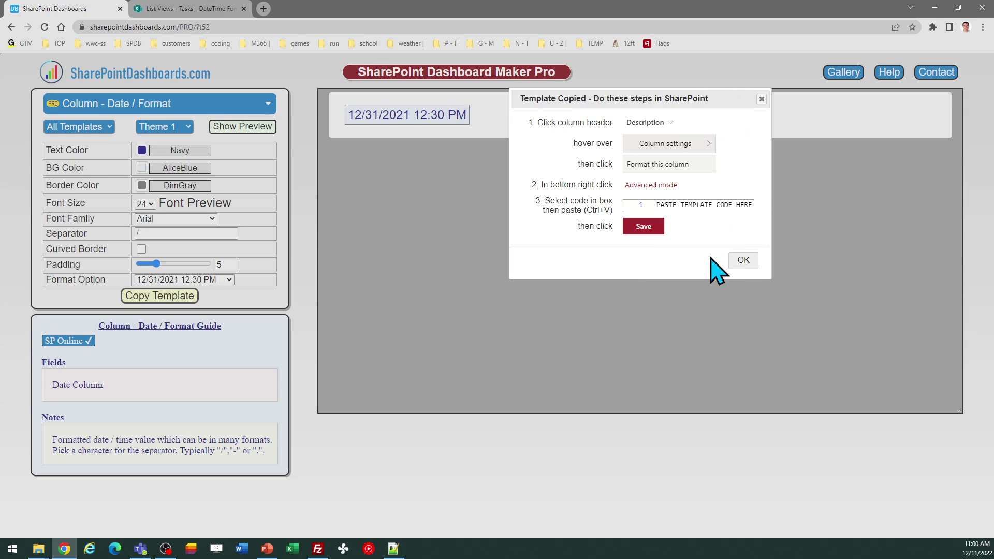
left_click(746, 262)
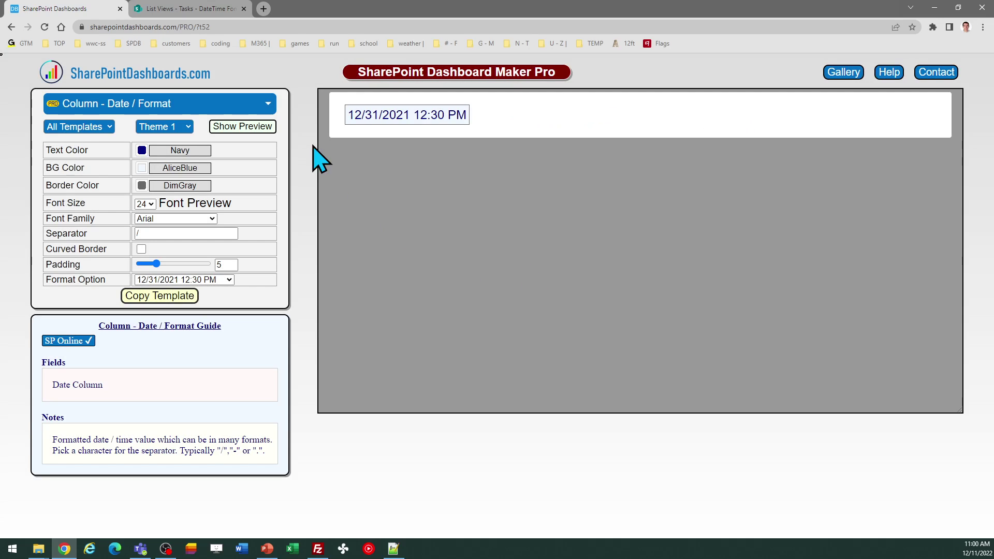
left_click(182, 8)
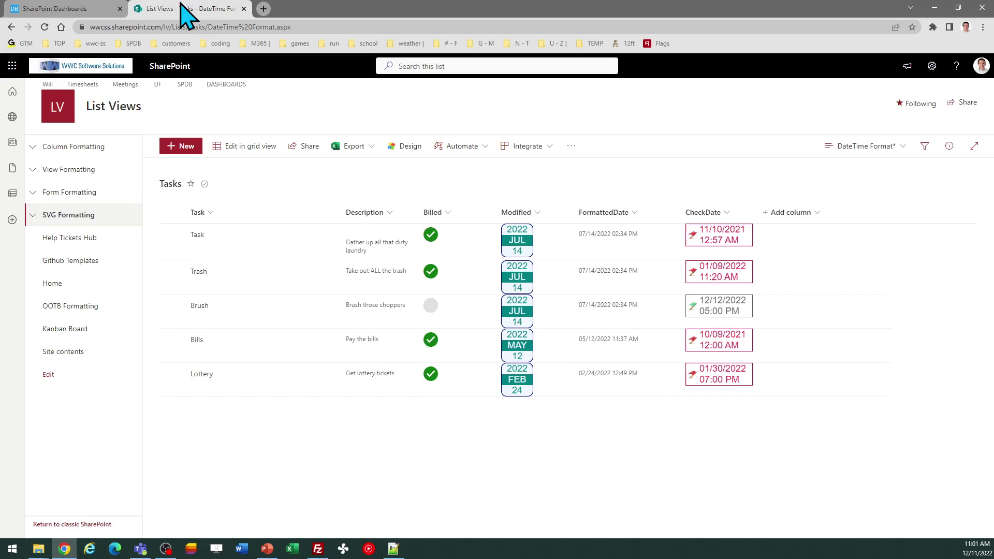
Replace the FormattedDate column's advanced-mode formatting JSON with the copied template and save.
left_click(638, 212)
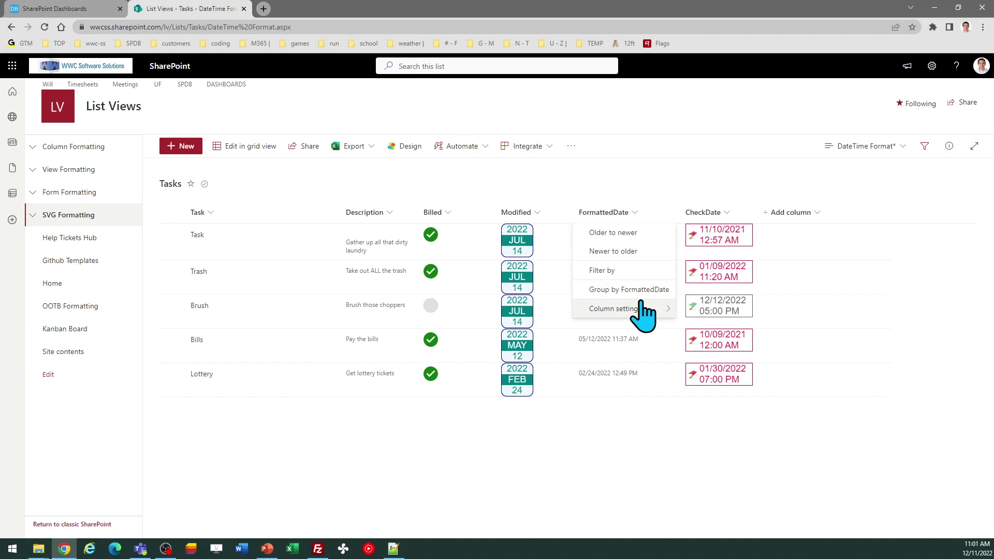
mouse_move(645, 307)
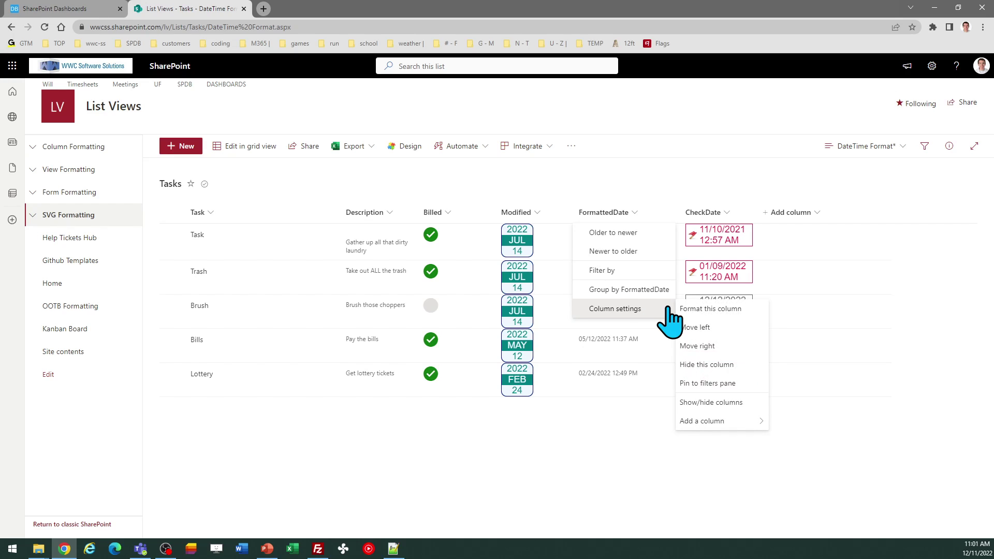
left_click(731, 309)
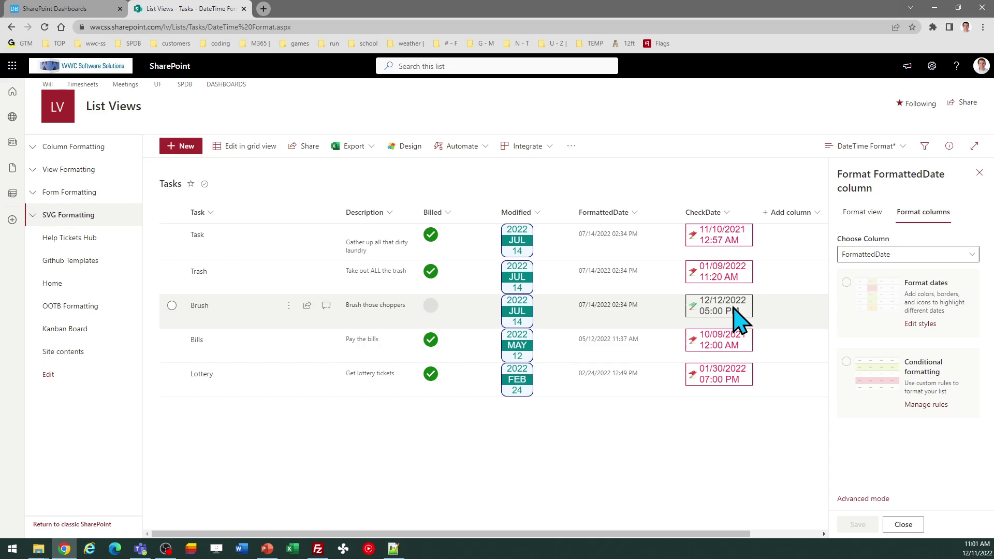
left_click(877, 499)
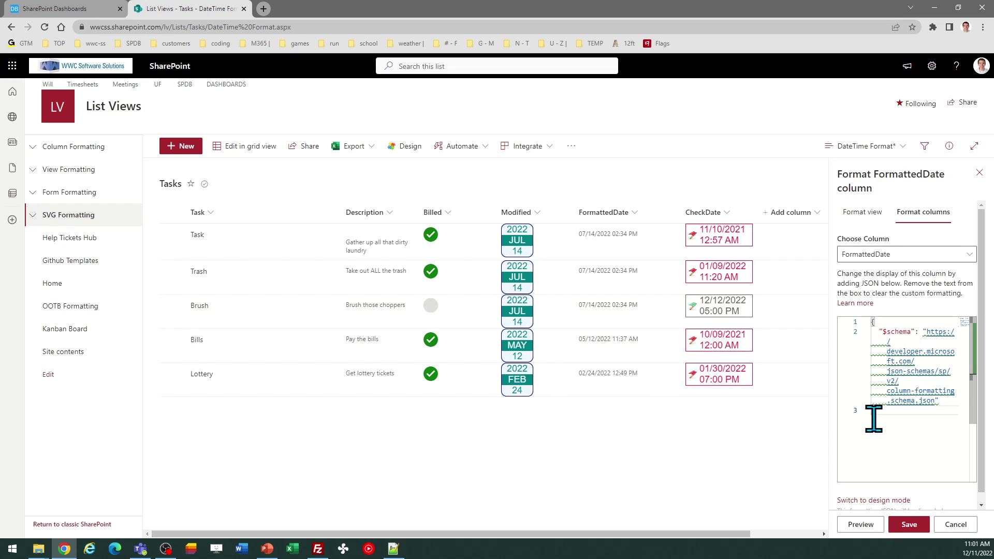
key("ctrl+a")
key("ctrl+v")
left_click(908, 525)
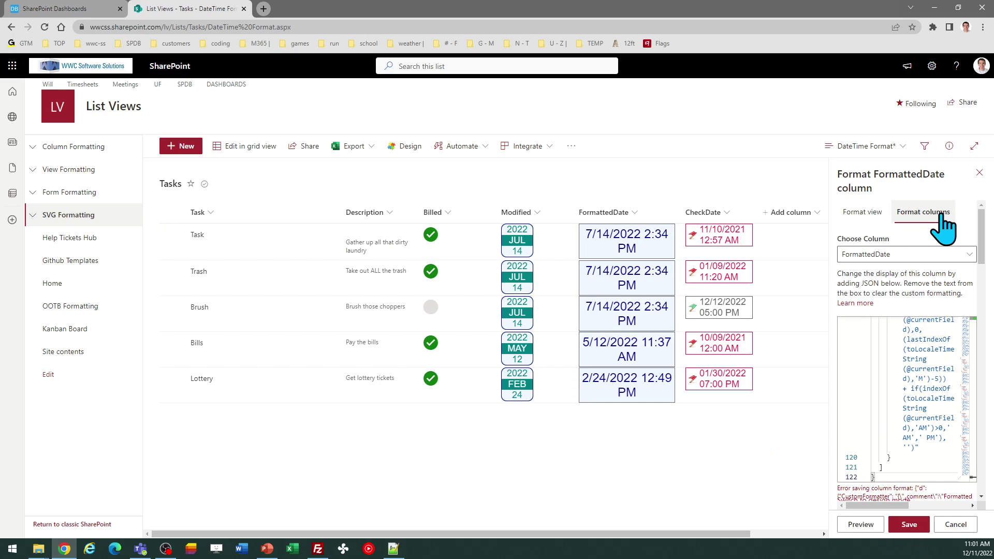
Widen the FormattedDate column so each date fits on one line, then reopen its formatting.
left_click(979, 172)
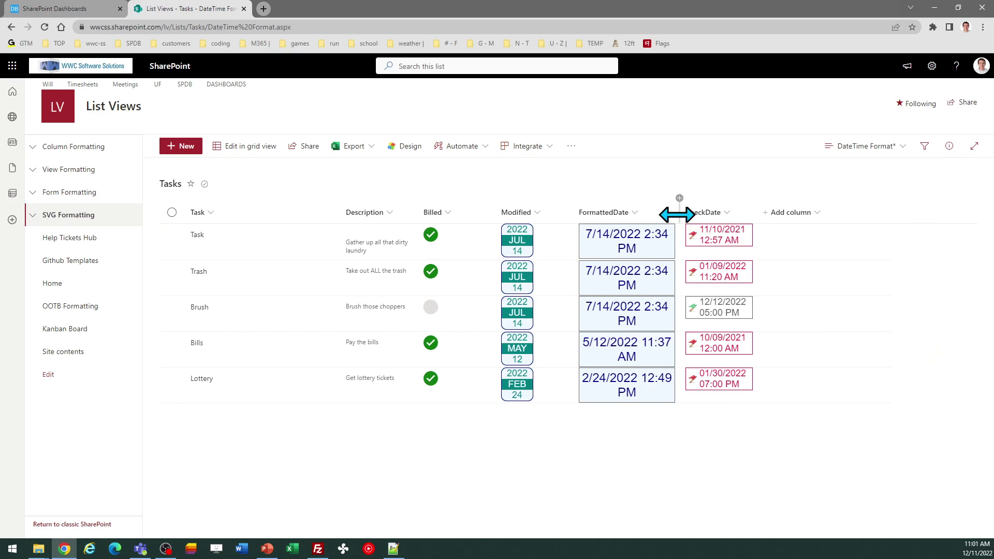
left_click_drag(677, 214, 710, 212)
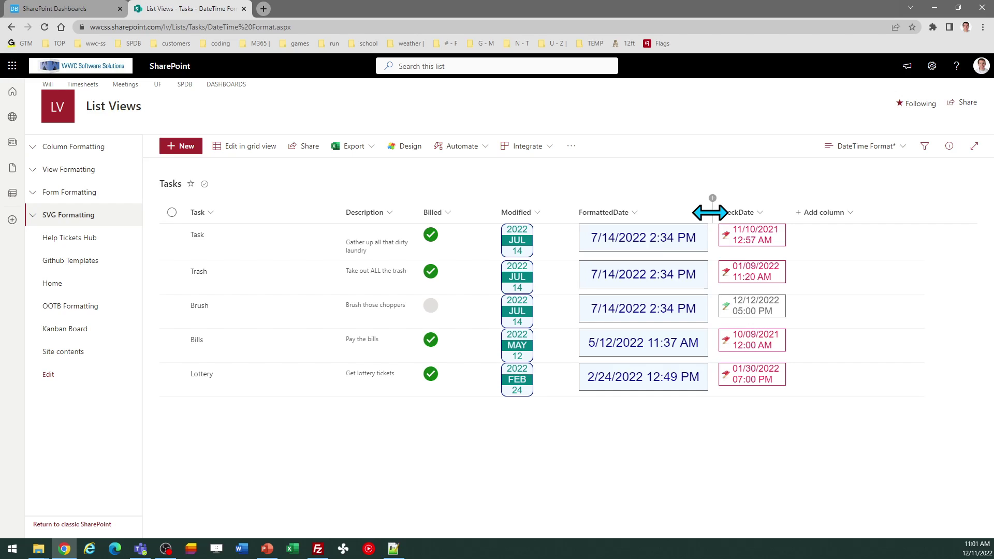
left_click(642, 214)
mouse_move(658, 314)
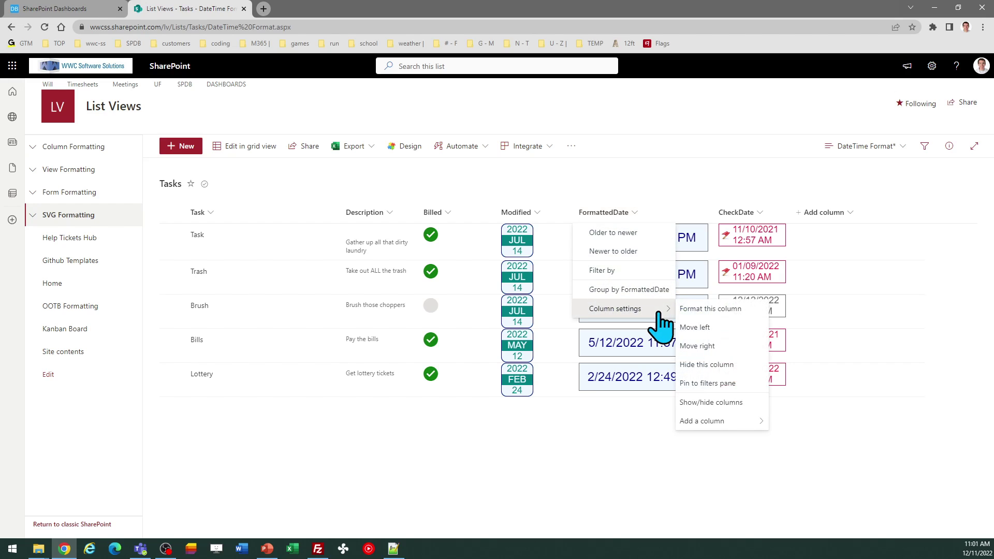
left_click(702, 309)
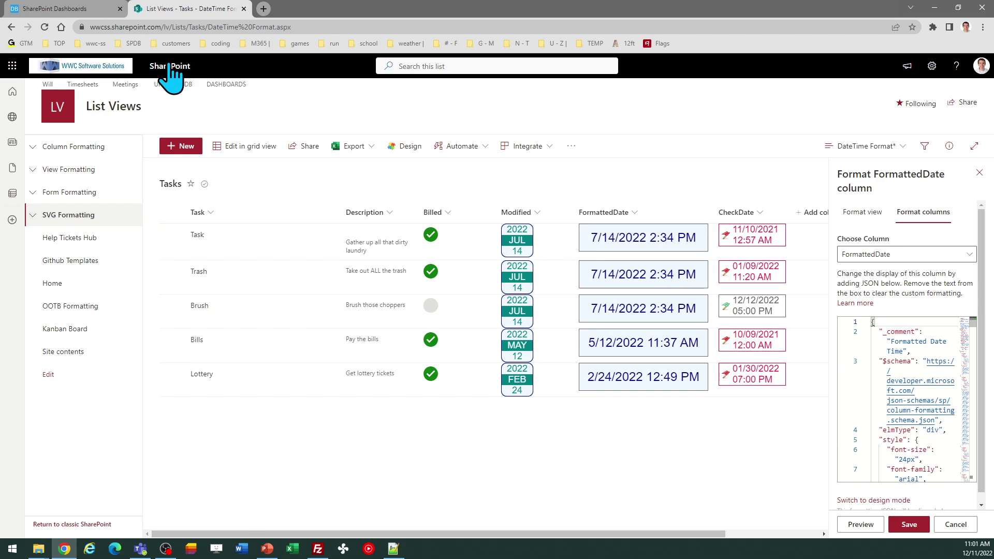
Change the date template's font size to 16 and copy the updated template.
left_click(77, 7)
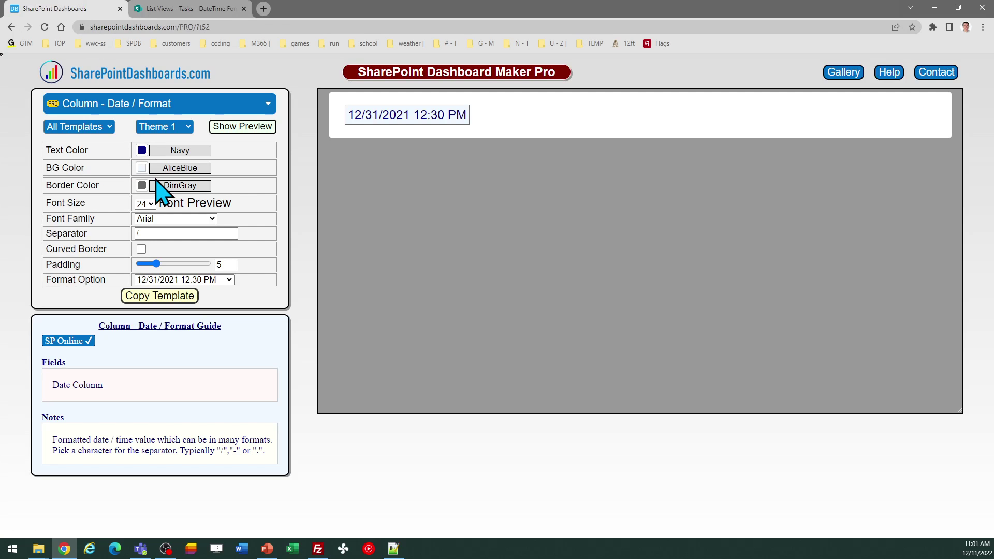
left_click(151, 204)
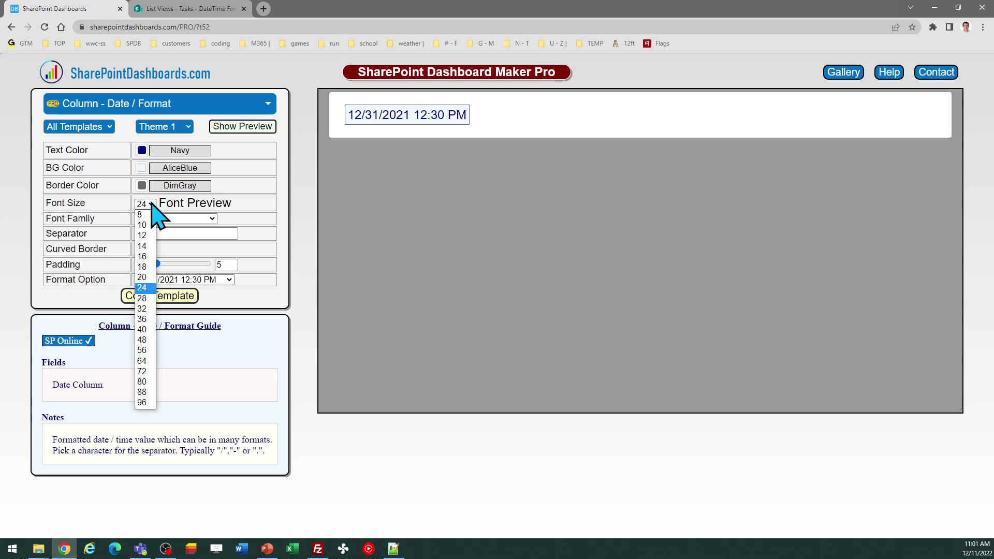
left_click(146, 256)
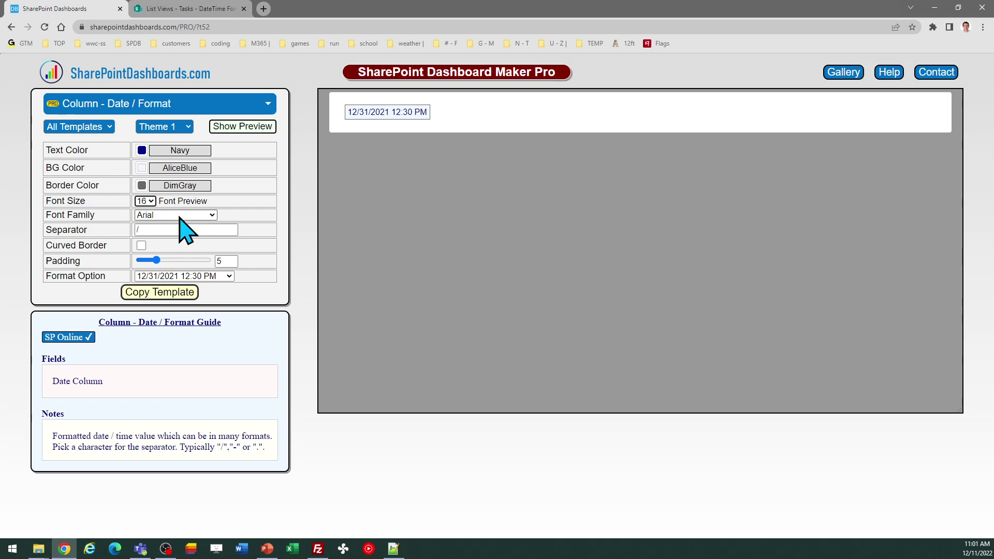
left_click(188, 294)
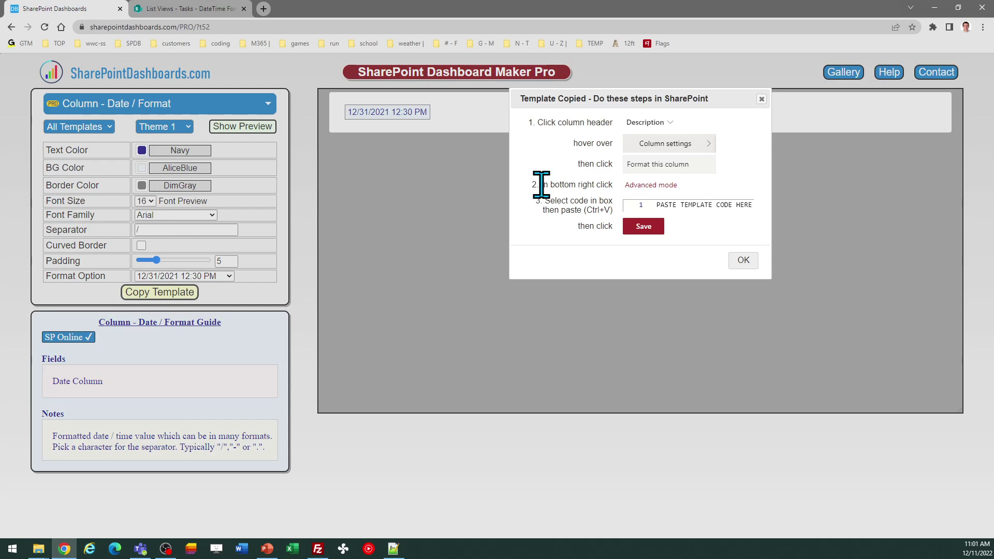
left_click(732, 264)
Paste the size-16 template into the FormattedDate JSON, save, and narrow the column to fit.
left_click(209, 11)
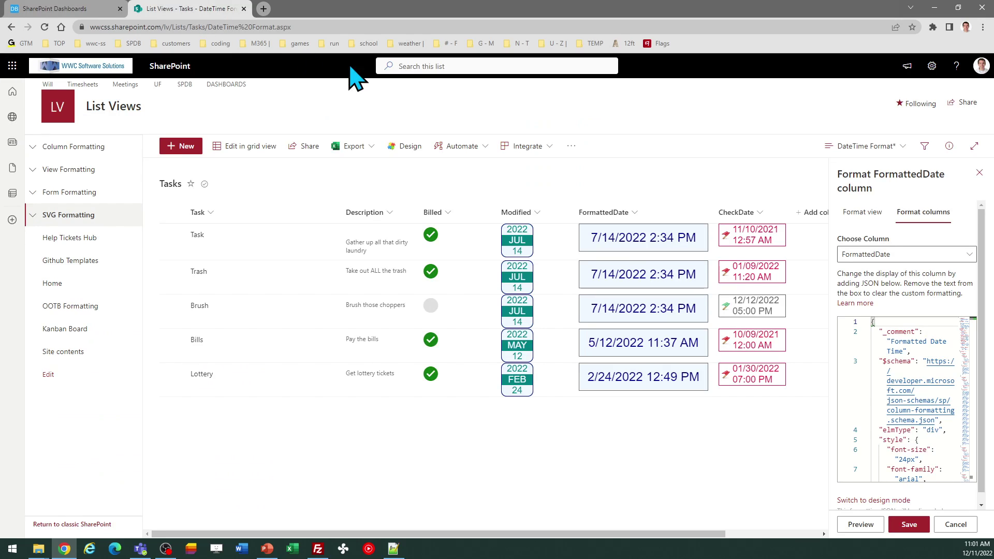
left_click(912, 430)
key("ctrl+a")
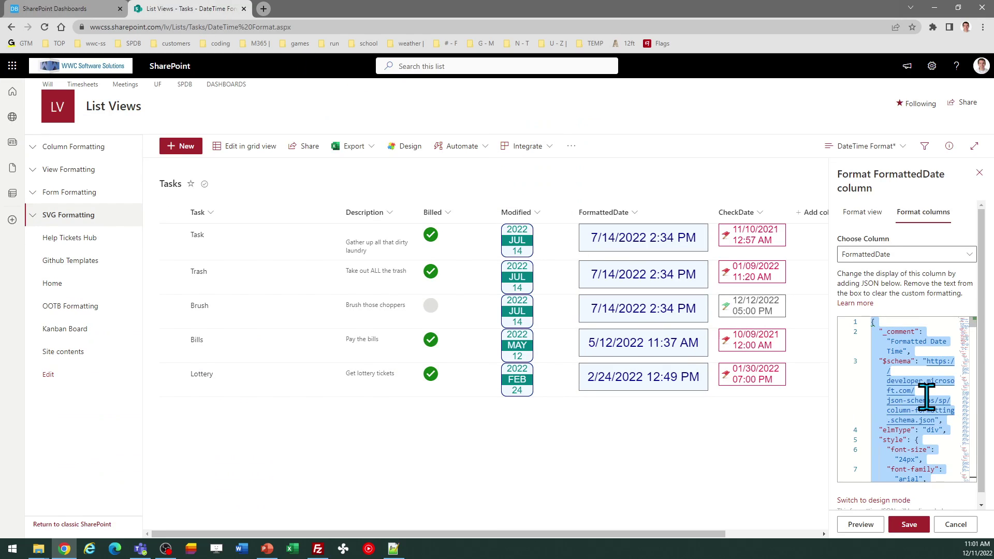
key("ctrl+v")
left_click(910, 524)
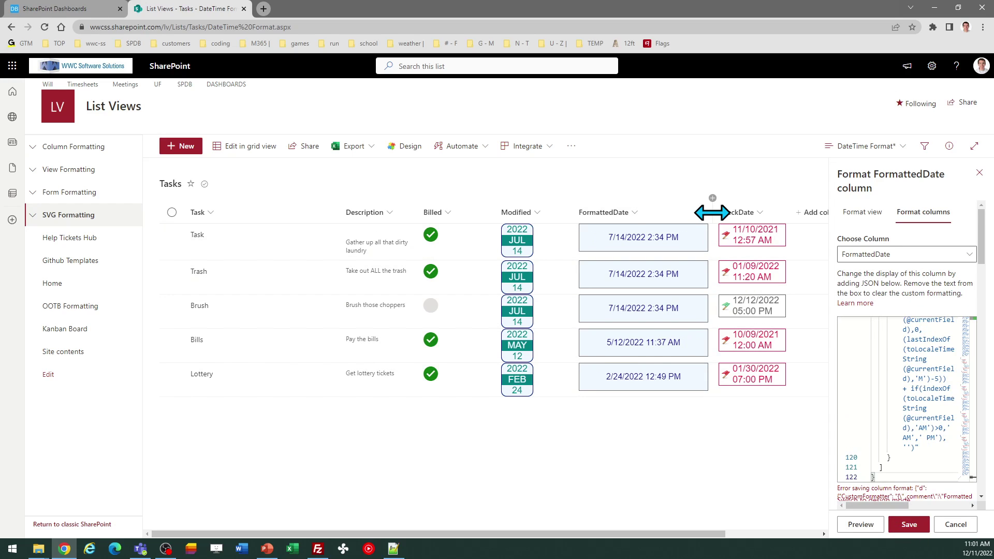
left_click_drag(711, 209, 668, 200)
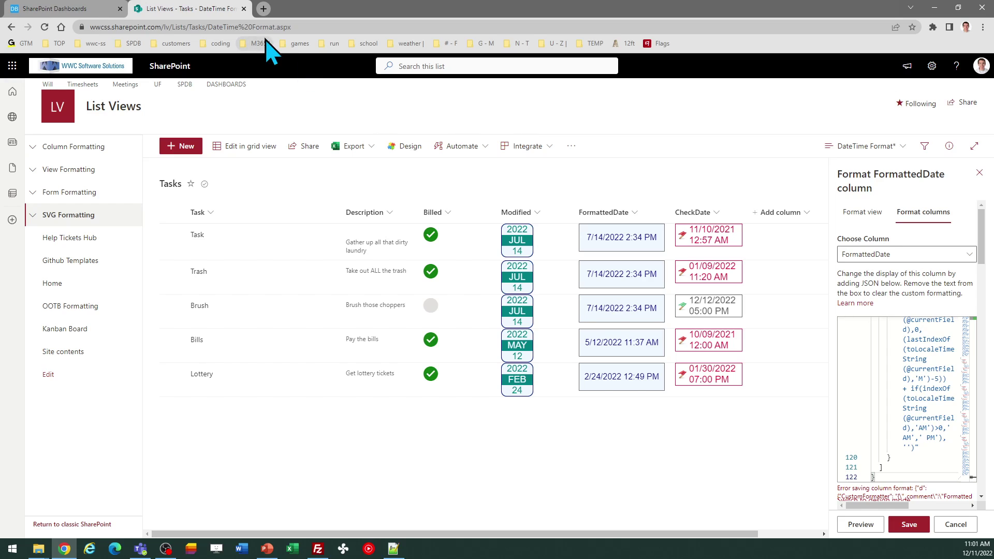
Switch the date template to the DEC 31 format and copy it again.
left_click(78, 9)
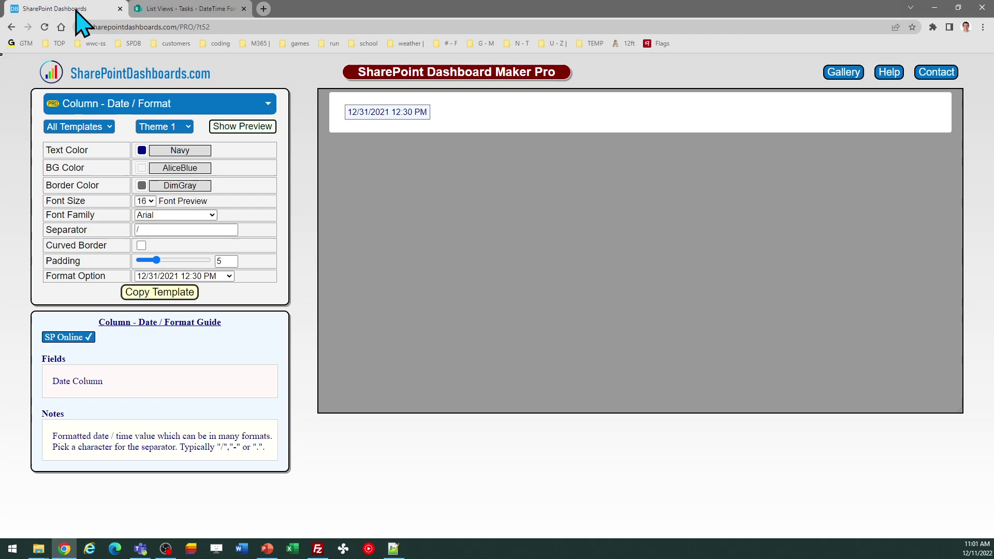
left_click(229, 276)
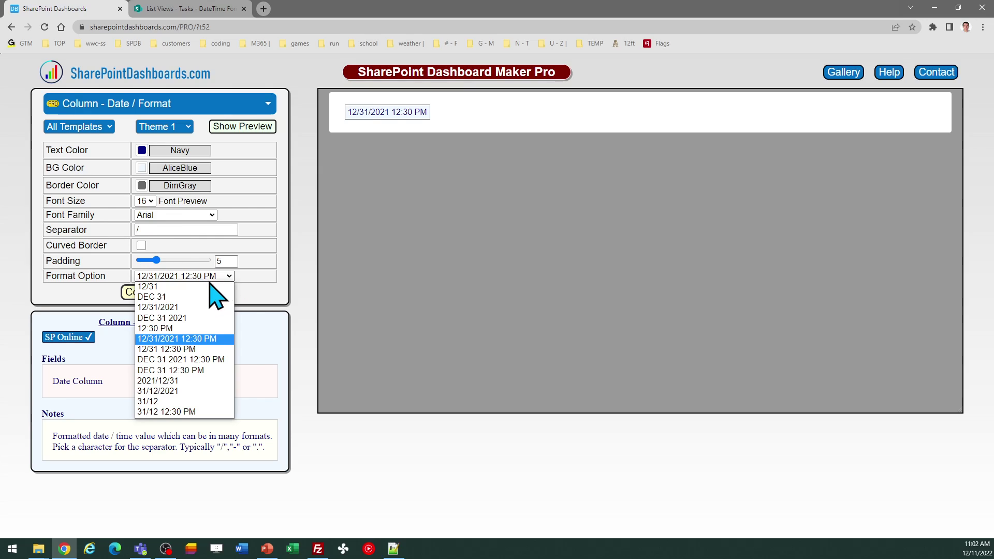
left_click(194, 297)
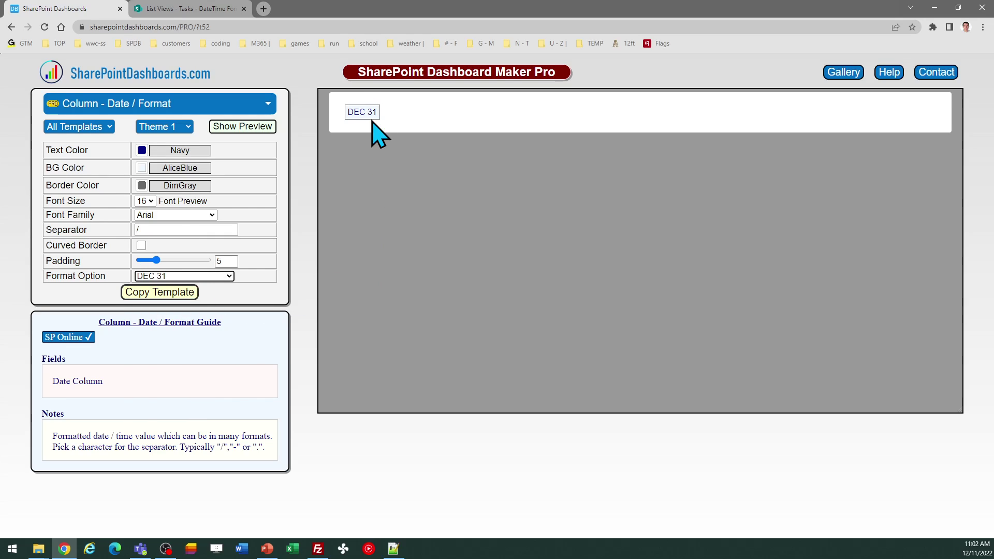
left_click(166, 292)
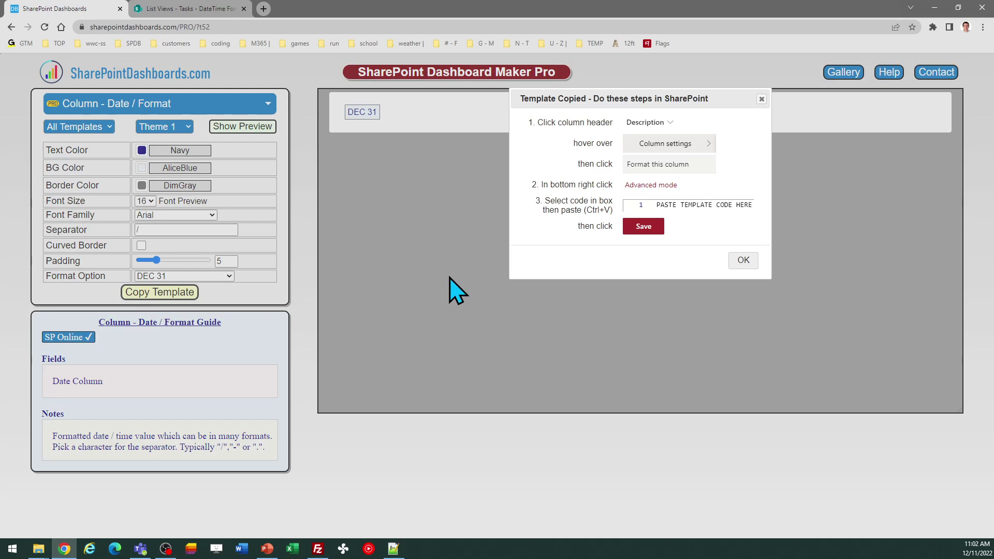
left_click(745, 261)
Apply the DEC 31 template to FormattedDate, narrow the column around the short dates, and close the pane.
left_click(196, 10)
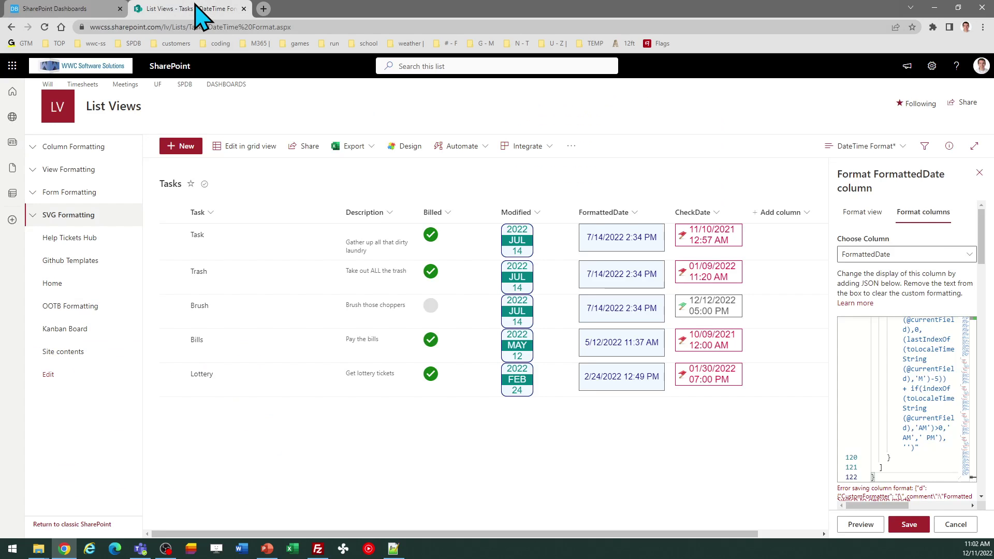
left_click(919, 398)
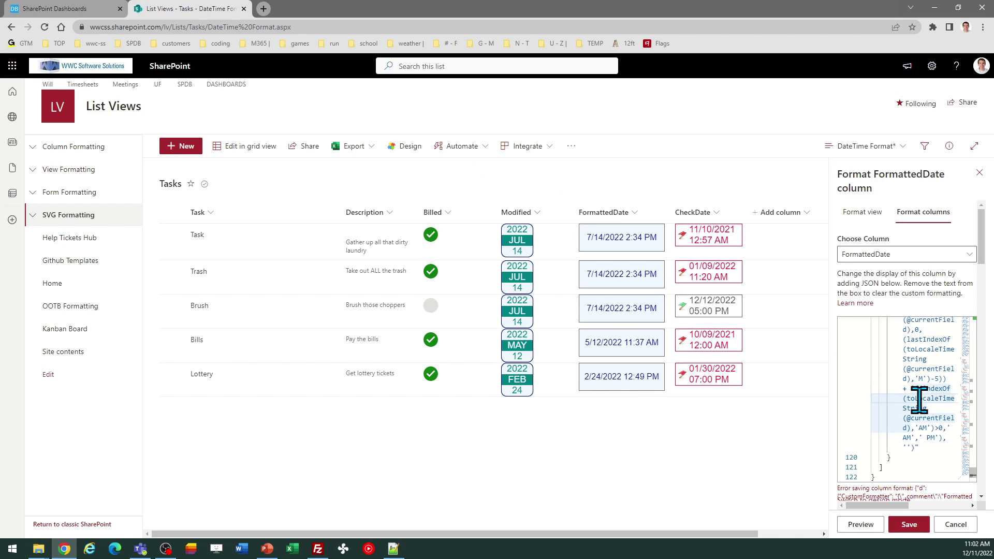
key("ctrl+a")
key("ctrl+v")
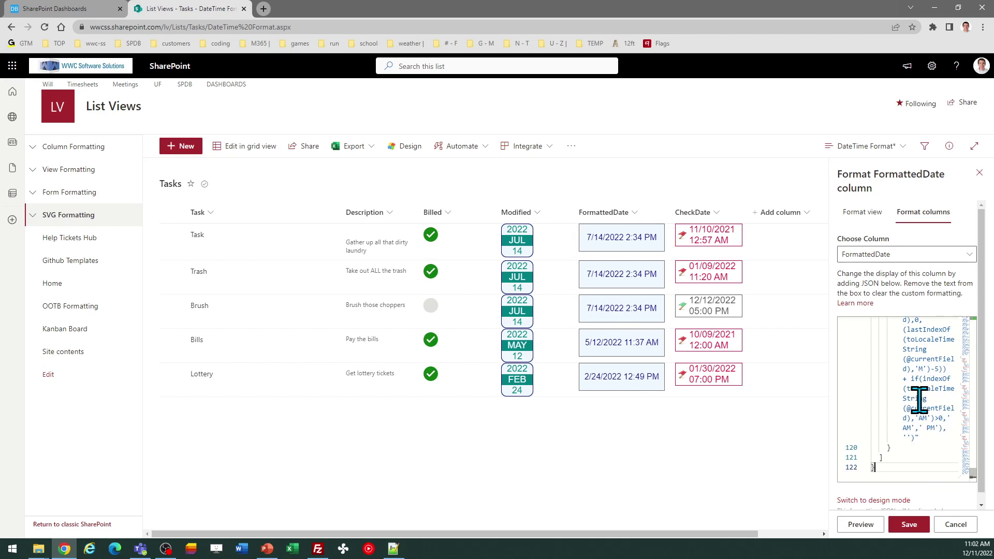
left_click(913, 526)
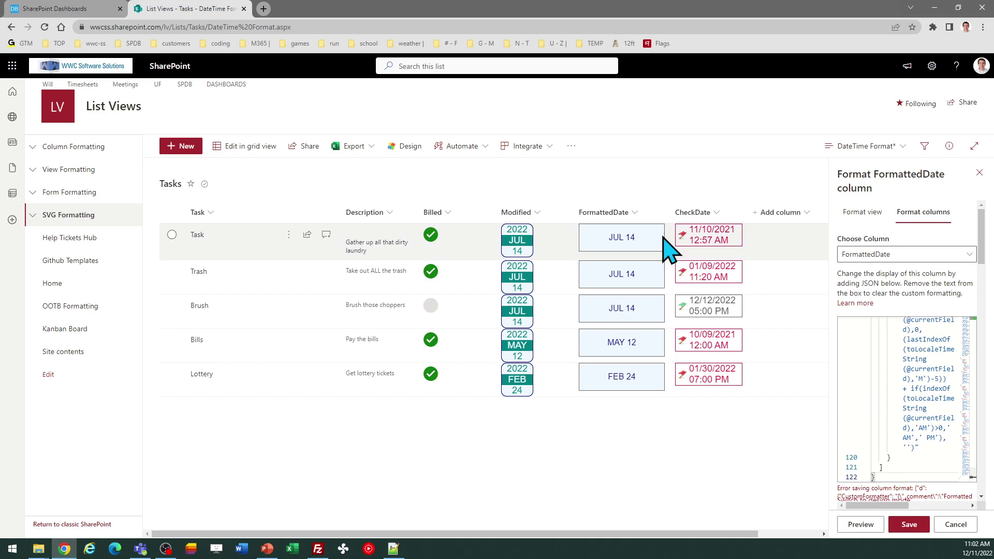
left_click_drag(663, 212, 621, 207)
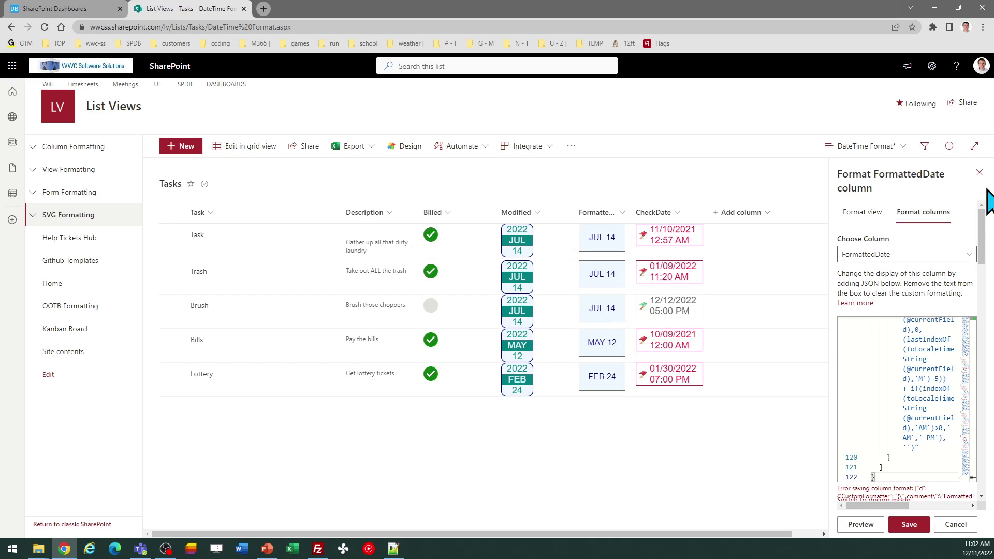
left_click(979, 173)
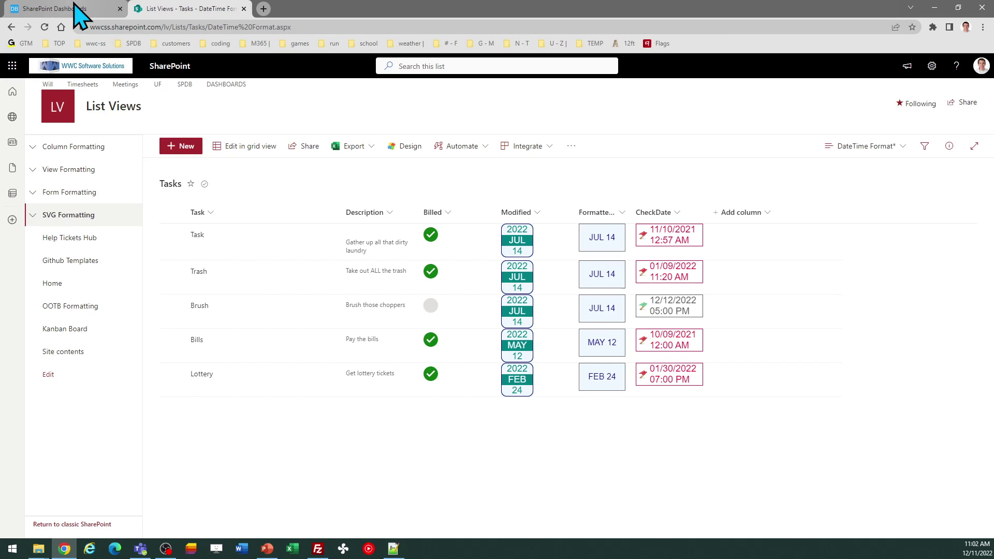
mouse_move(75, 5)
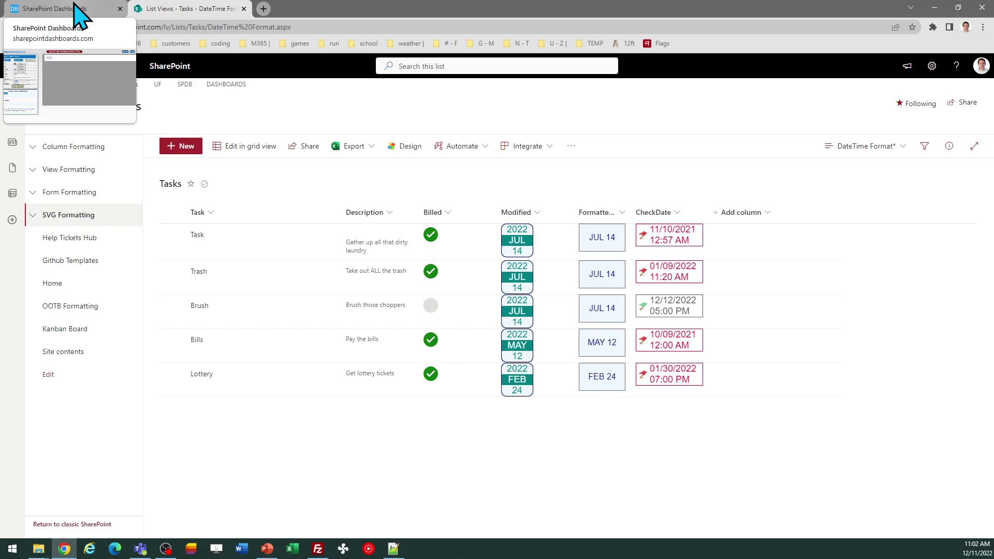
Switch back to Dashboard Maker Pro, where the DEC 31, size-16 template is shown.
left_click(75, 6)
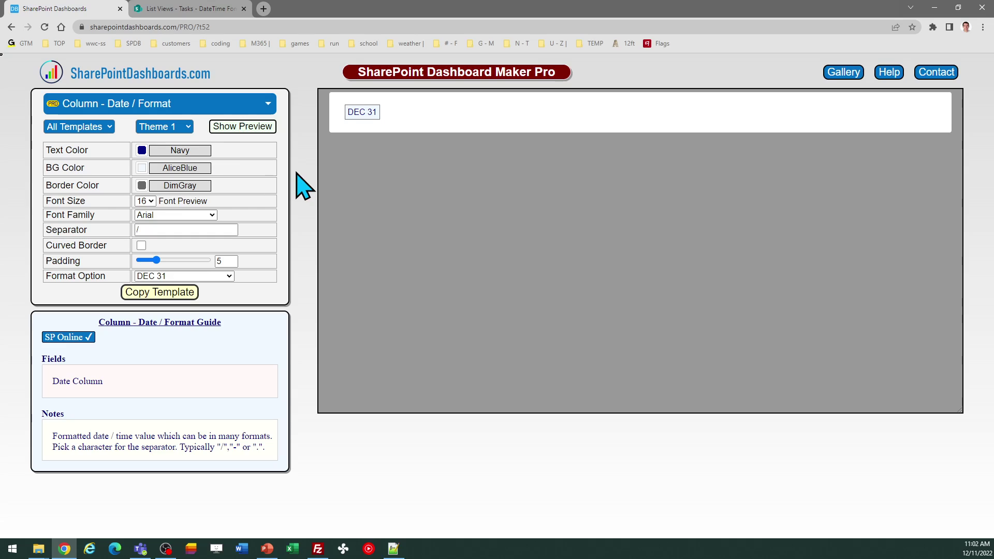